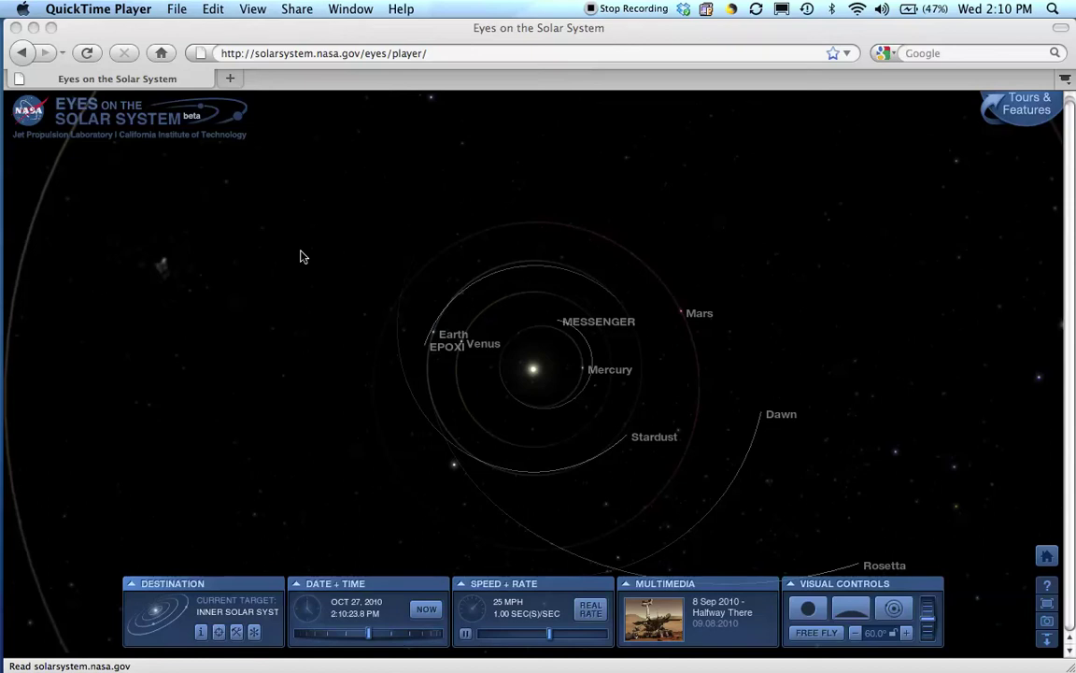
Step: Focus the browser and switch the inner solar system simulation to full screen
click(1047, 608)
click(1047, 608)
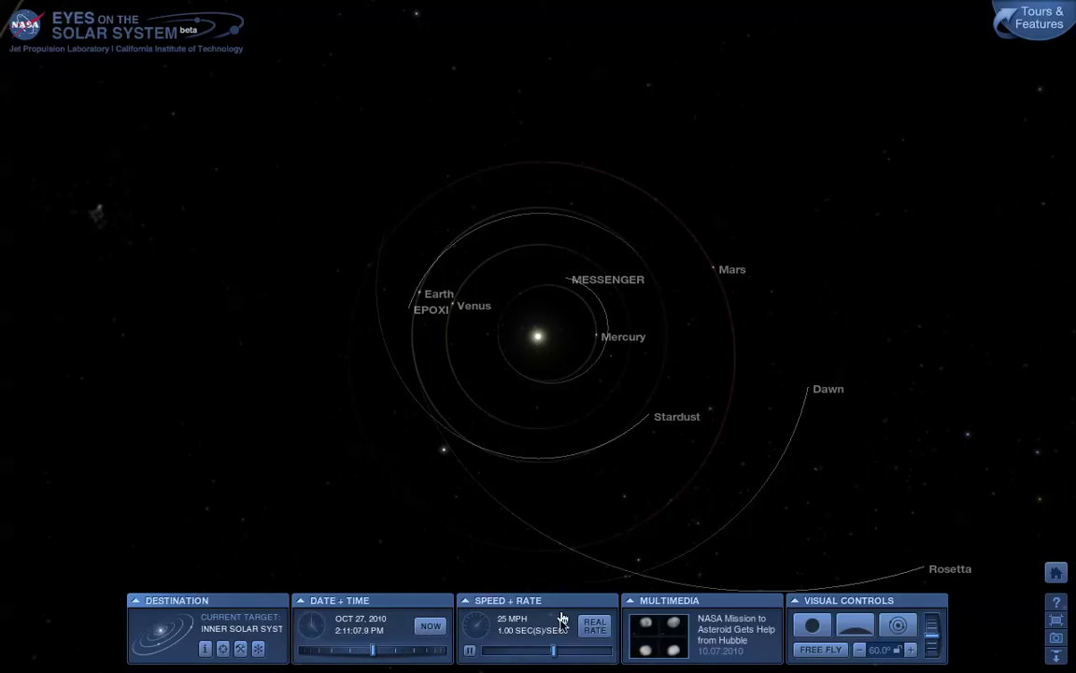
drag(557, 656, 591, 656)
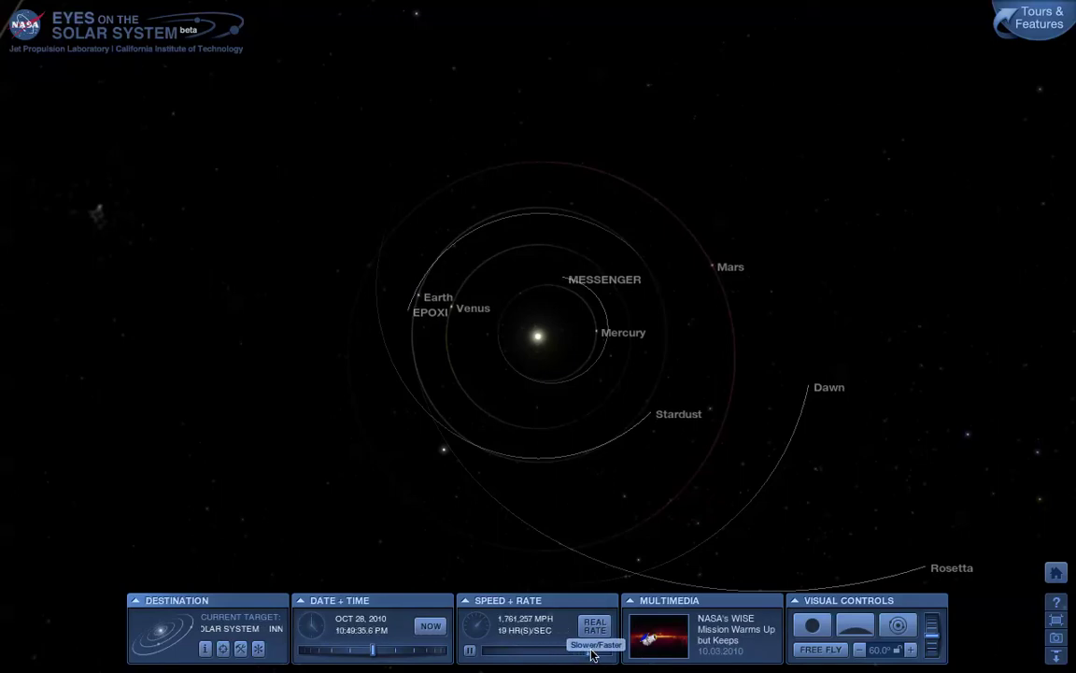
drag(590, 656, 603, 656)
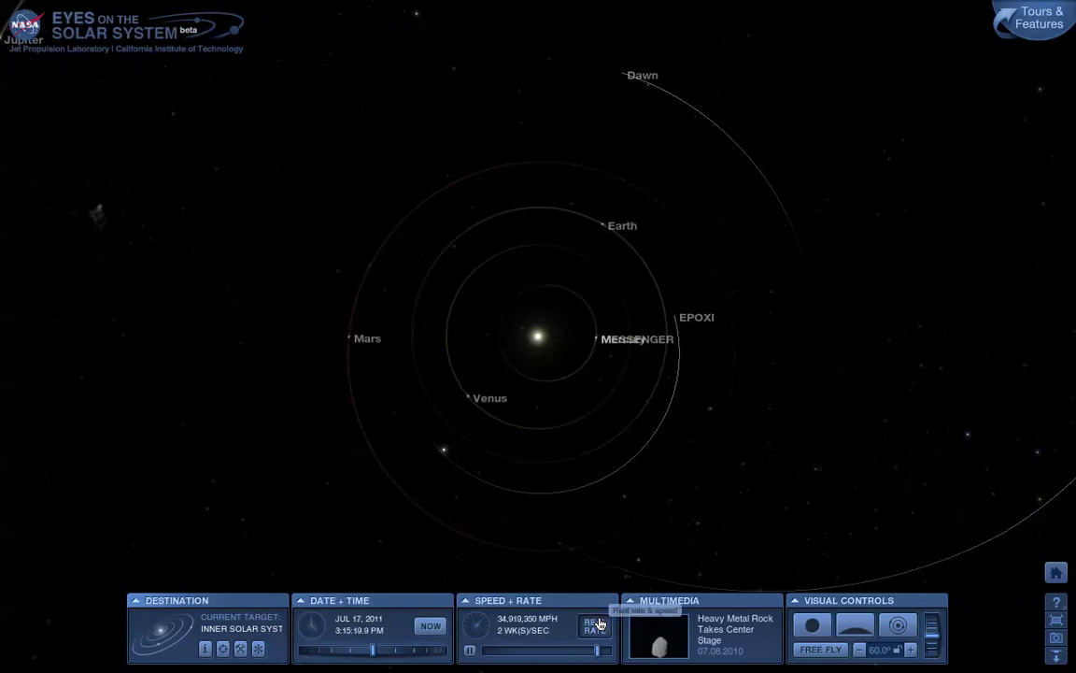
click(597, 624)
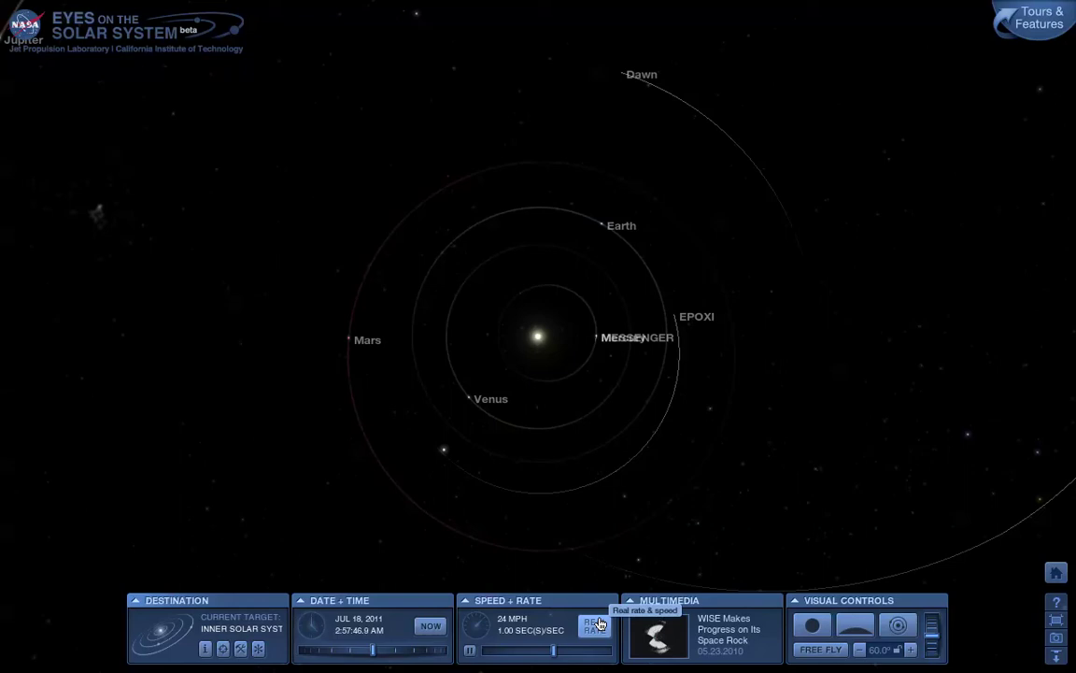
click(434, 628)
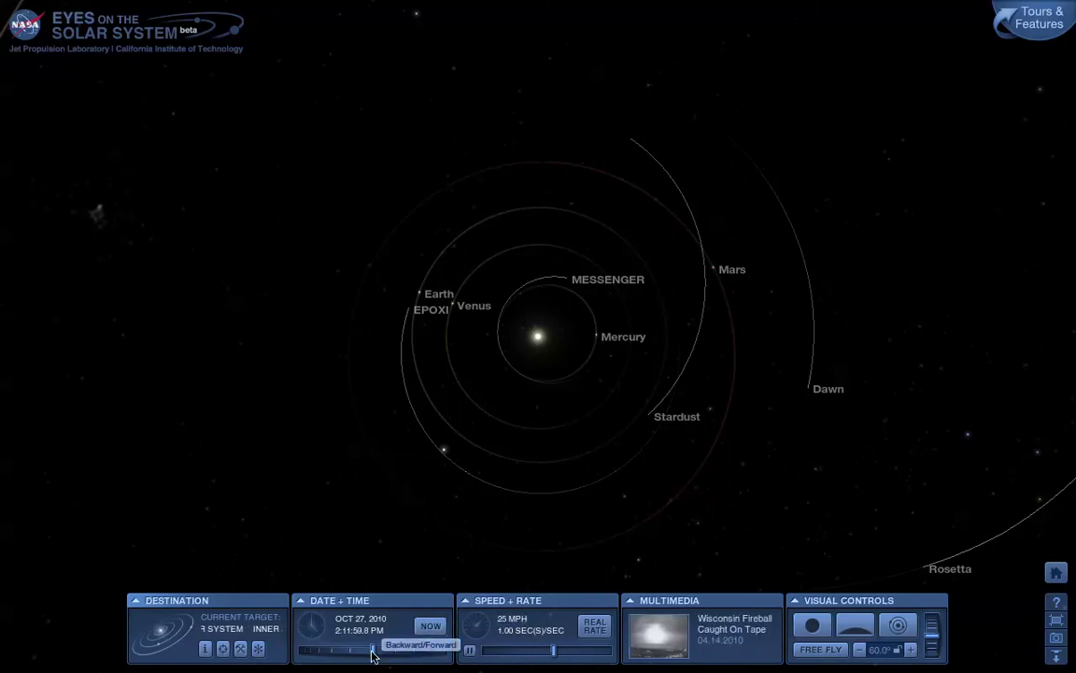
Step: Fast-forward the clock to Oct 22, 2011, reset it to Oct 27, 2010, and expand Date + Time
drag(373, 656, 437, 656)
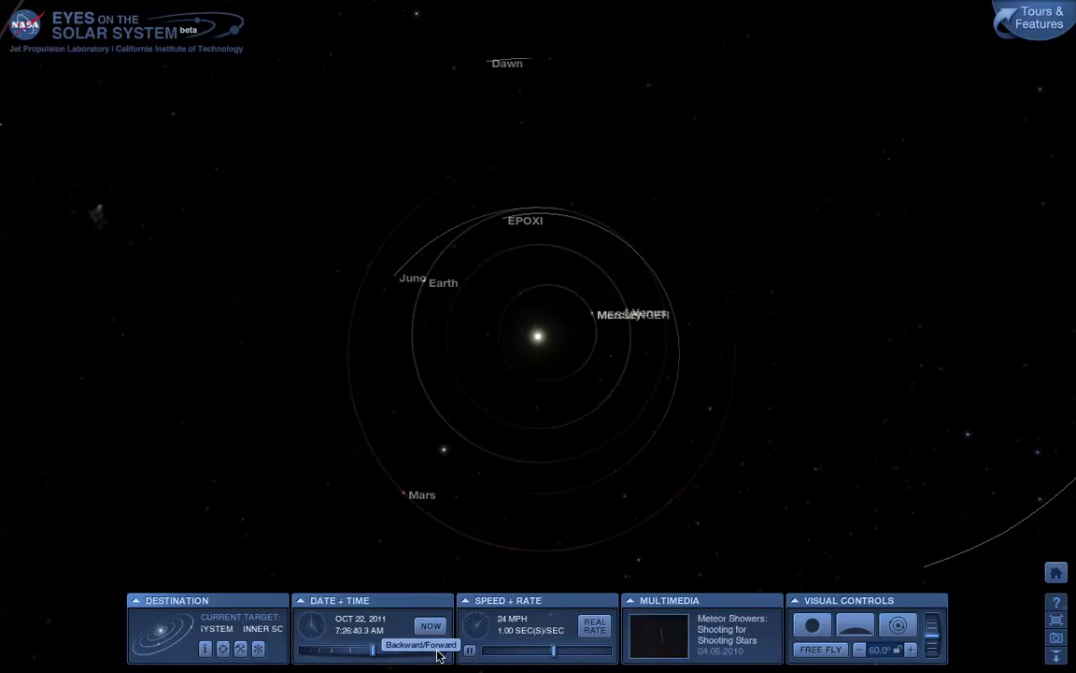
click(429, 626)
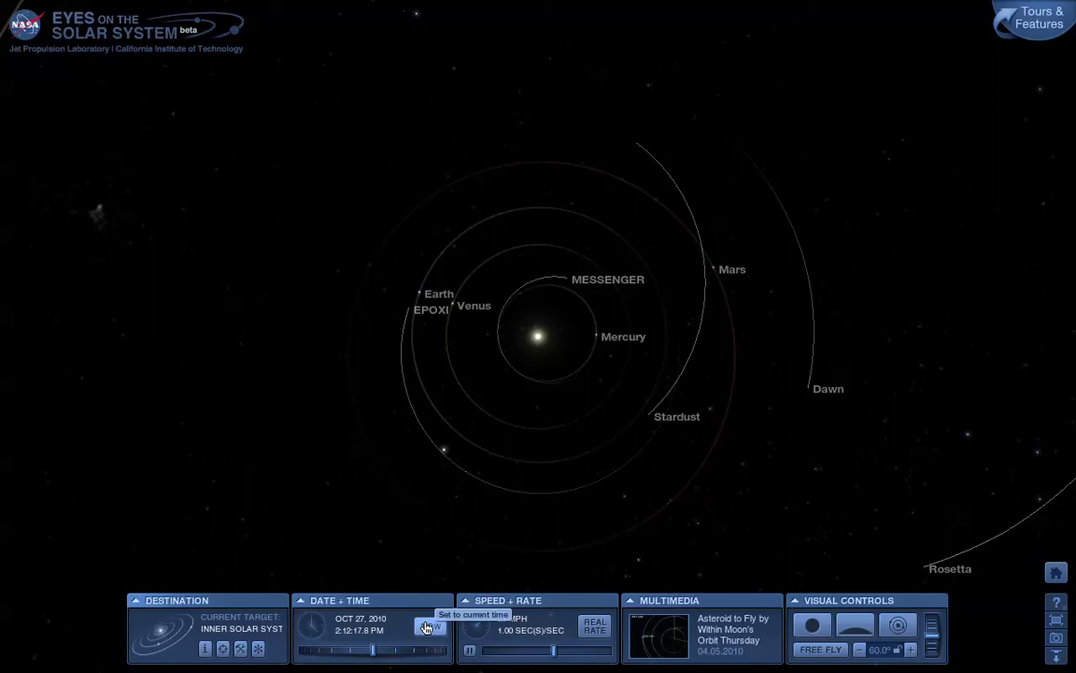
click(352, 602)
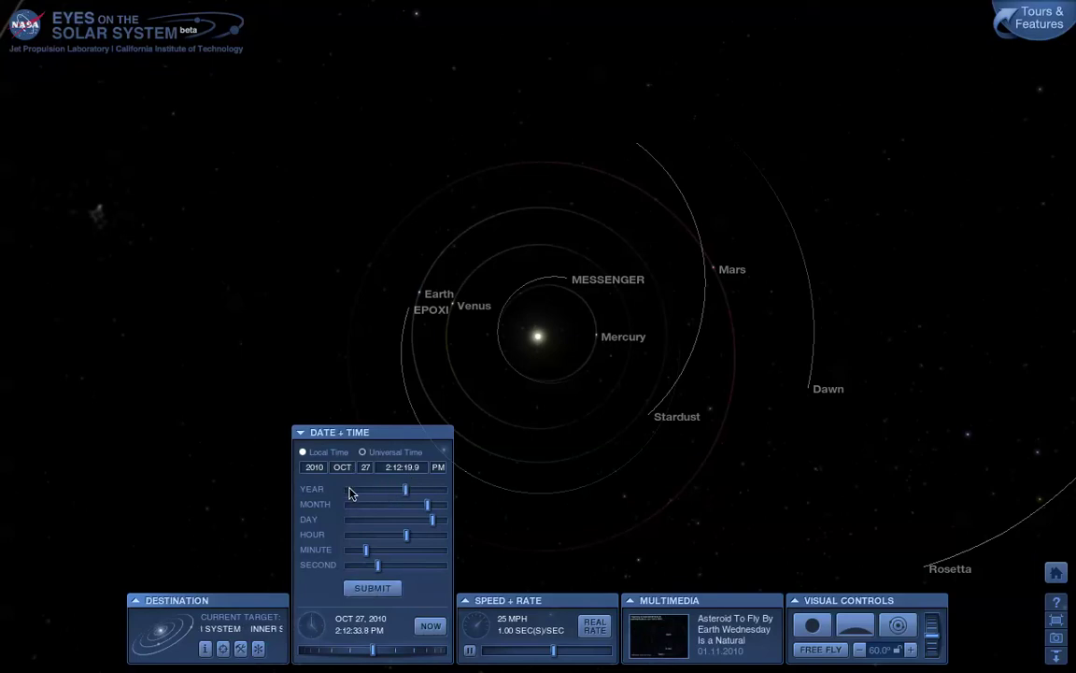
Step: Collapse the Date + Time settings and expand the Destination list
click(347, 435)
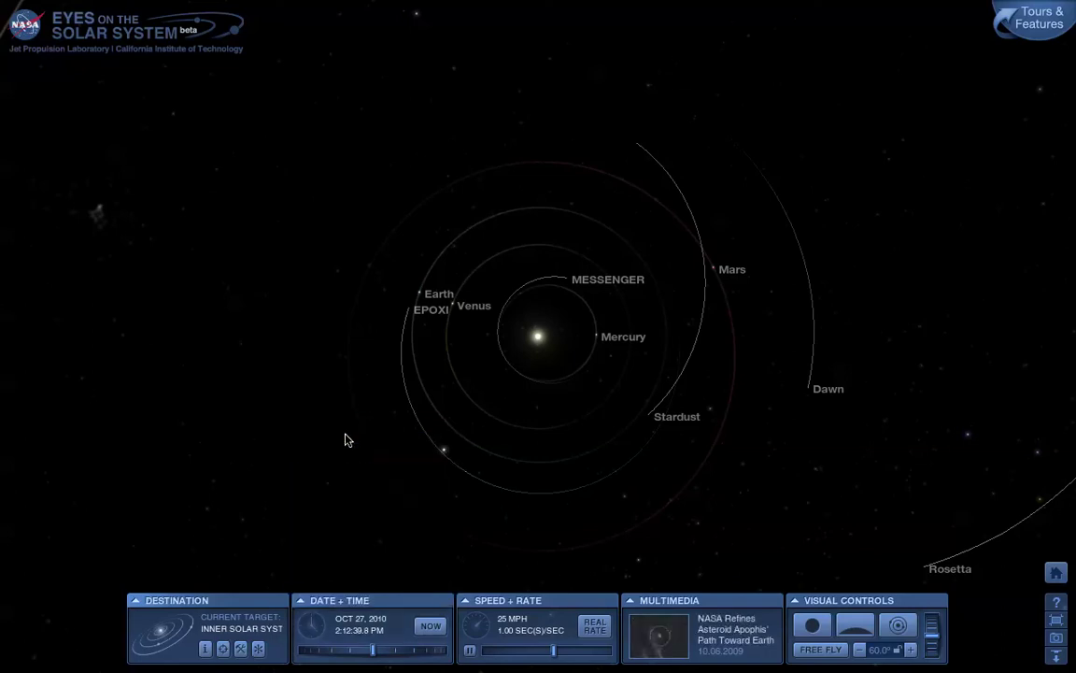
click(185, 604)
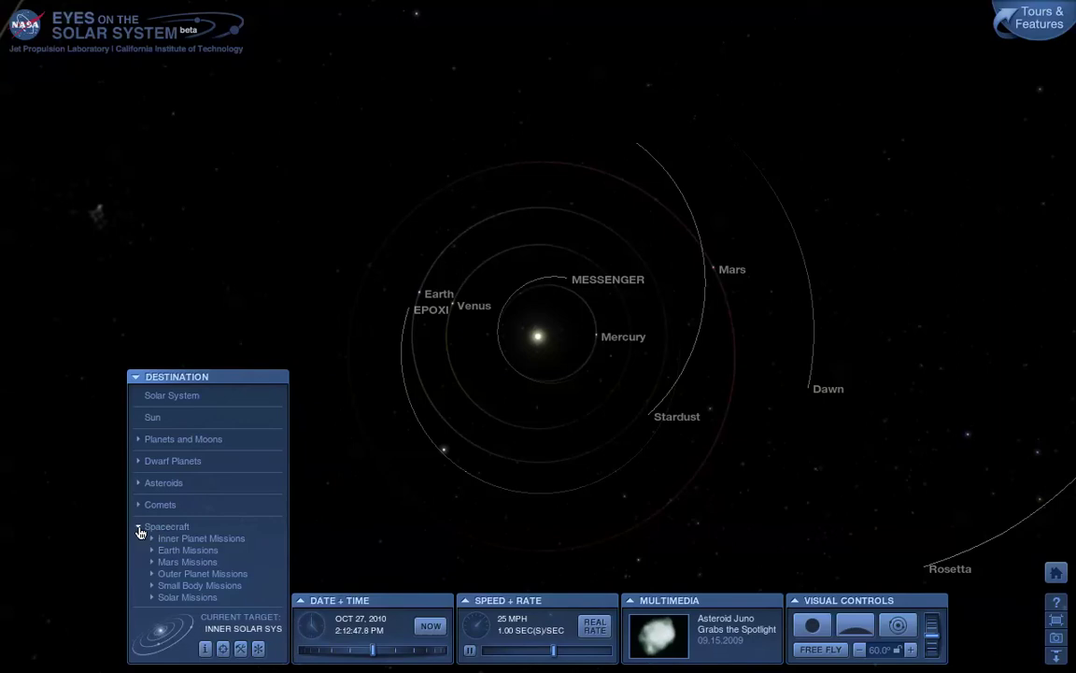
Step: Pick Spacecraft > Outer Planet Missions > Cassini > Saturn Arrival as the destination
click(152, 575)
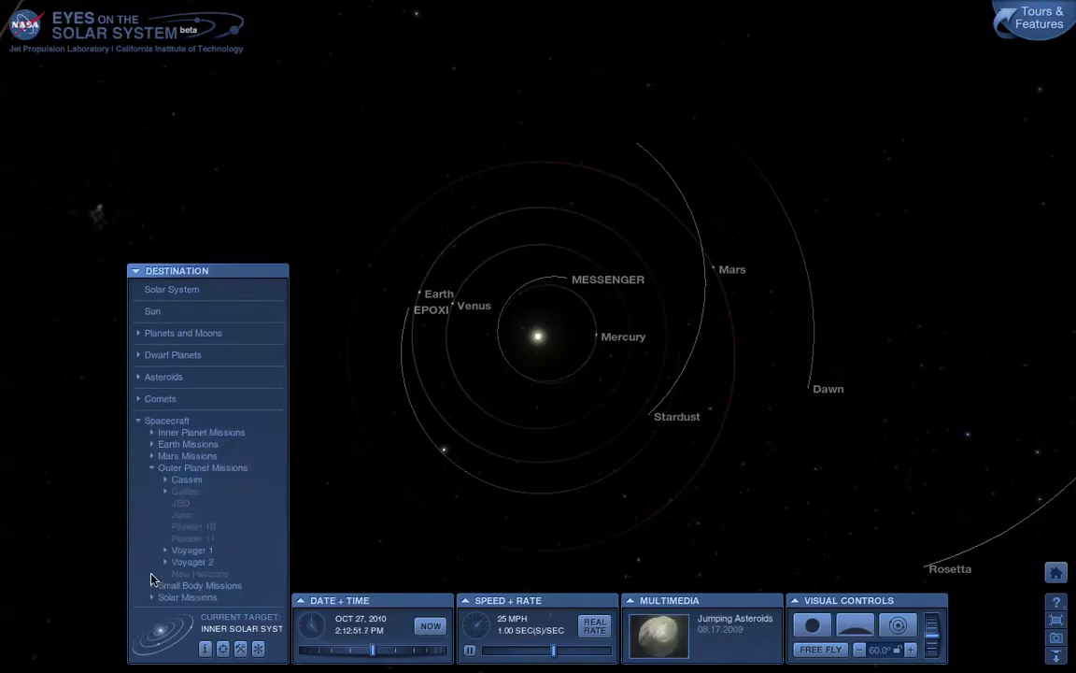
click(166, 482)
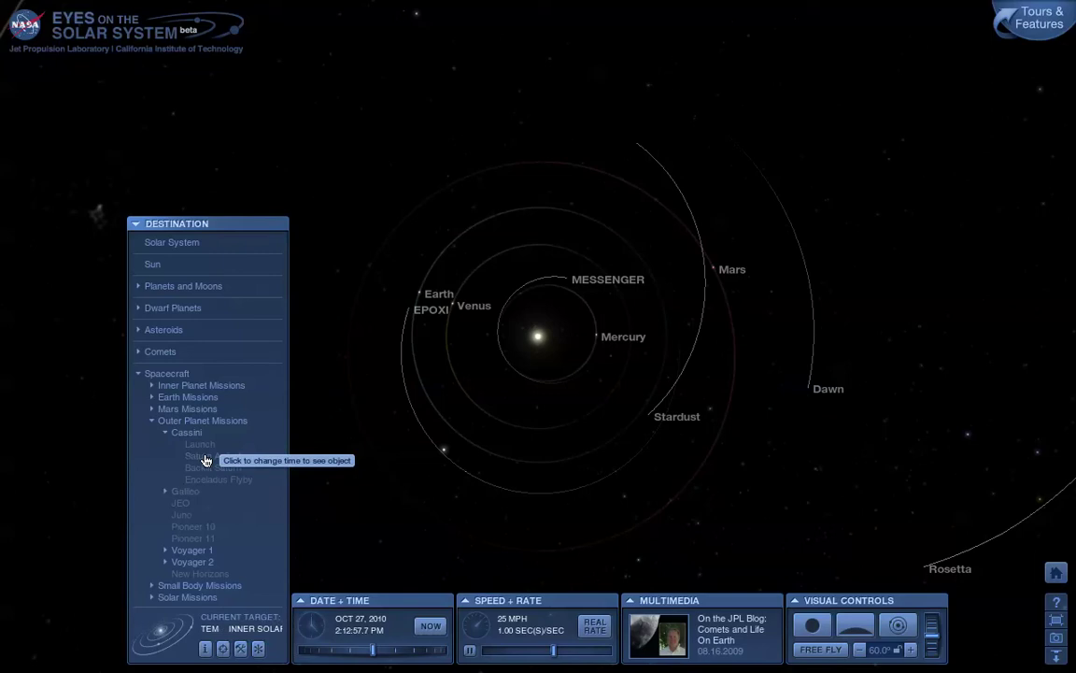
click(206, 458)
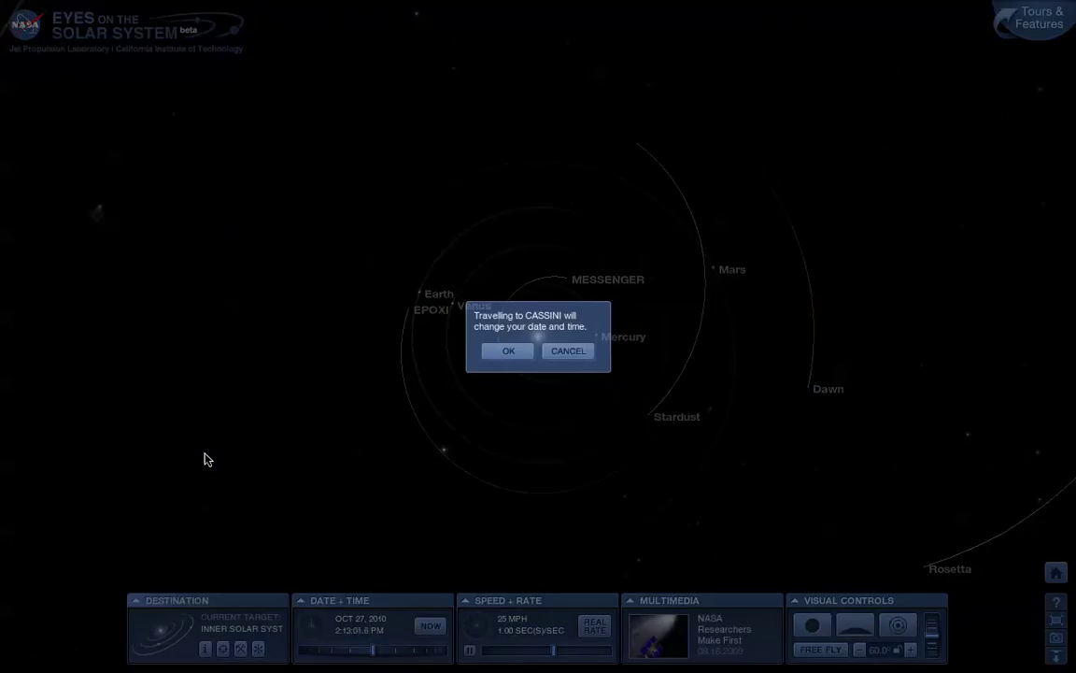
Step: Confirm the trip to Cassini, then target Saturn and zoom out to view its rings from above
click(509, 353)
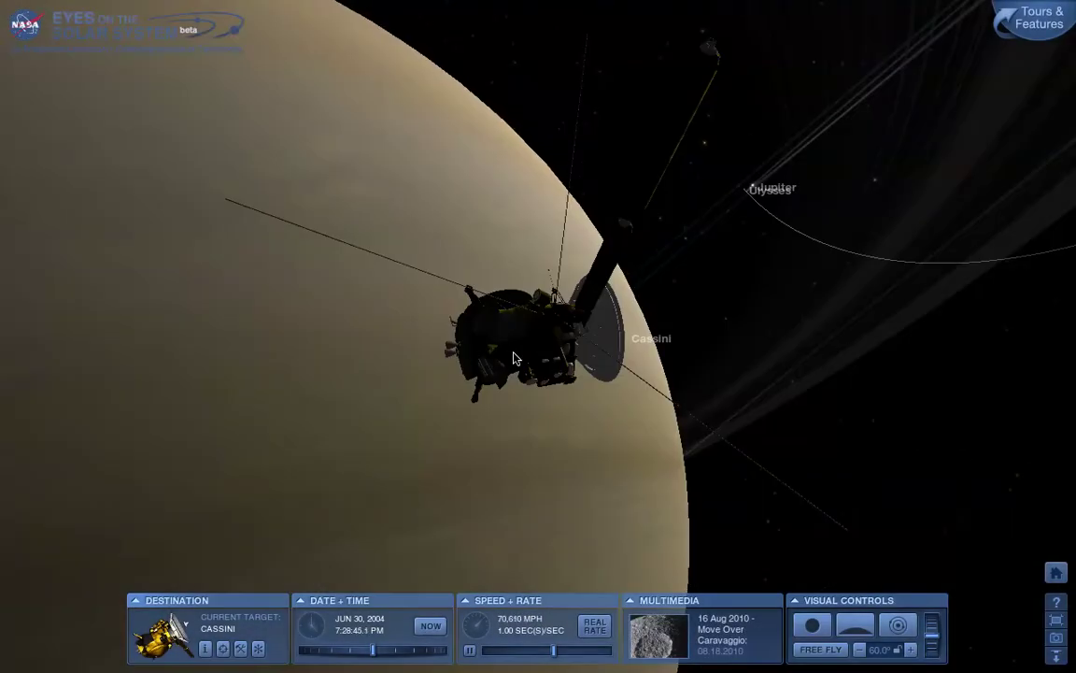
mouse_move(723, 273)
mouse_down()
mouse_move(689, 334)
mouse_move(727, 345)
mouse_move(714, 277)
mouse_up()
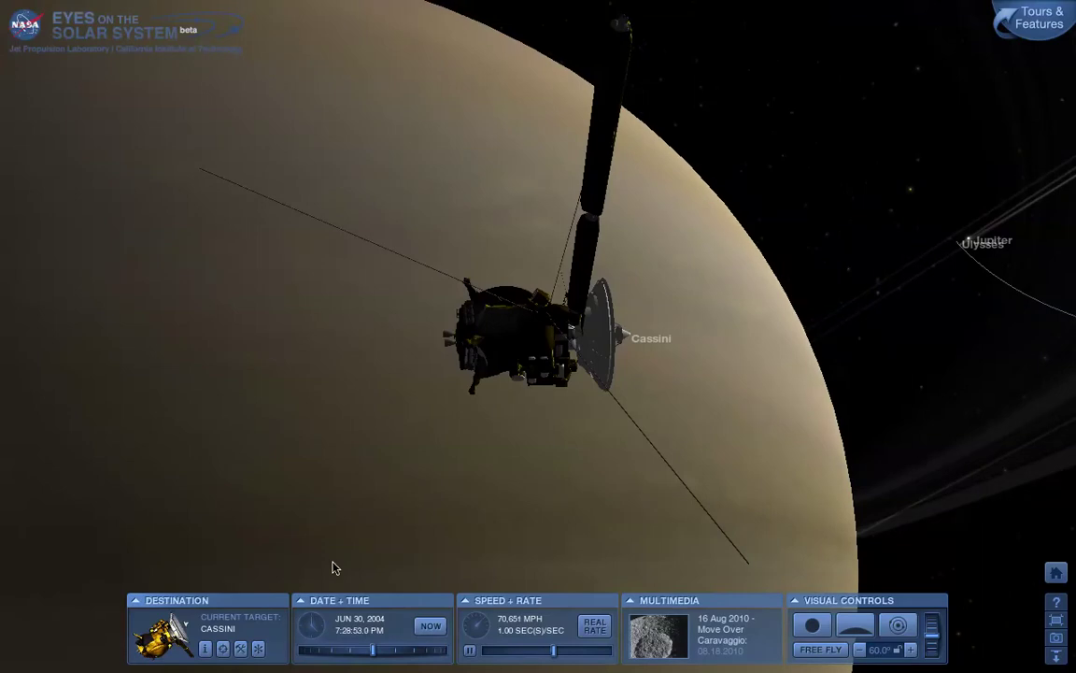
double_click(305, 407)
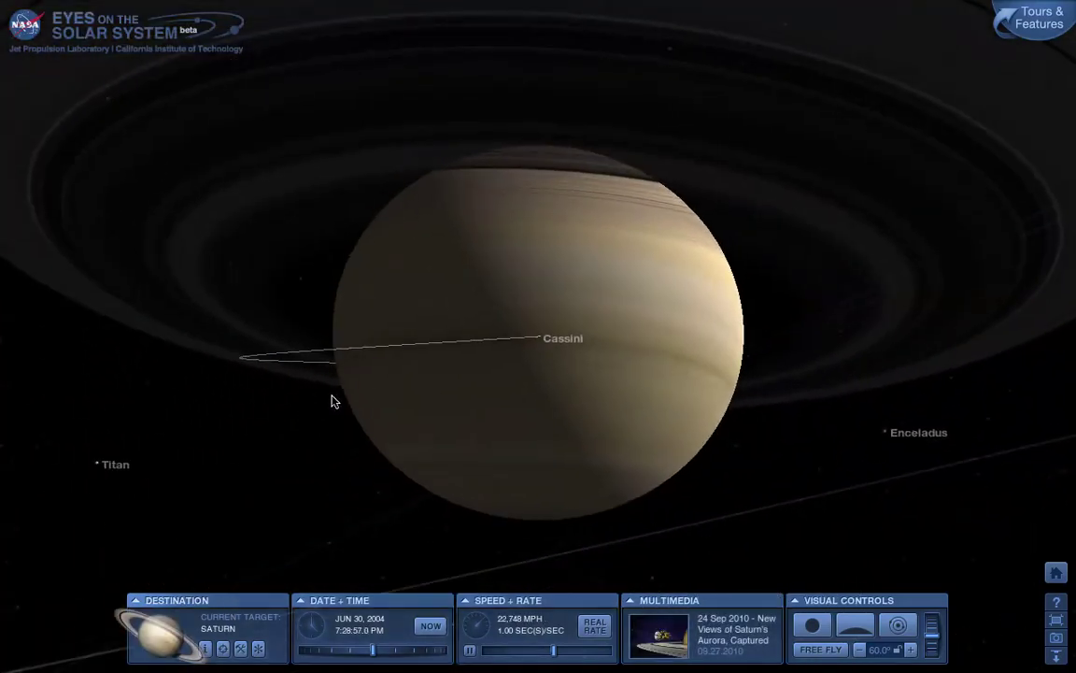
drag(426, 269, 428, 298)
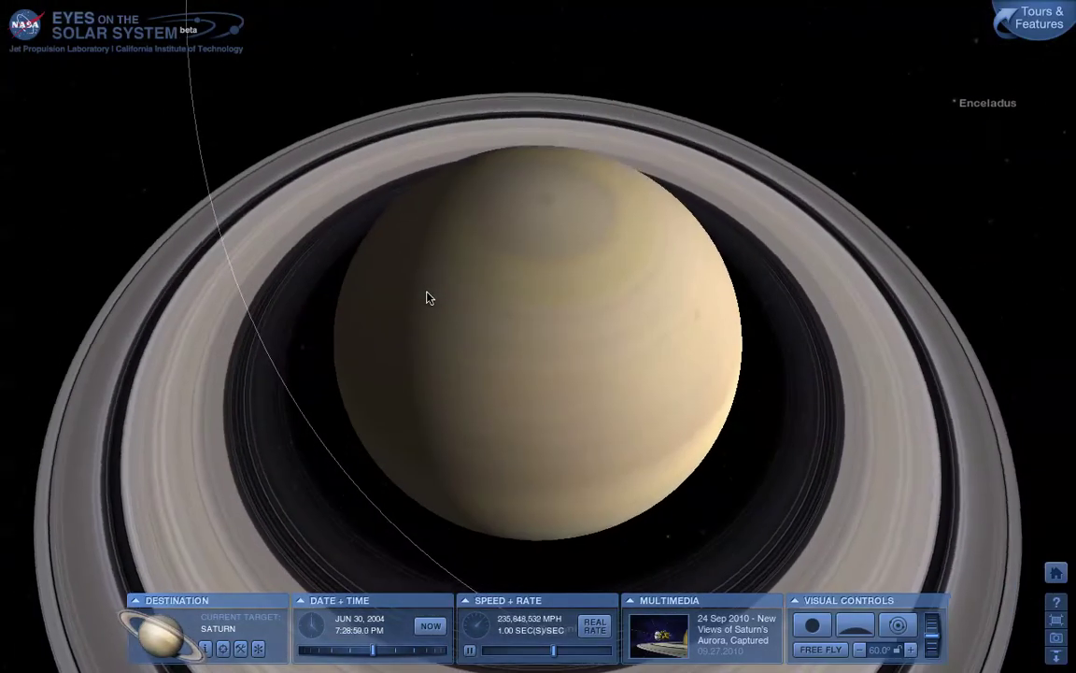
scroll(428, 298, down, 5)
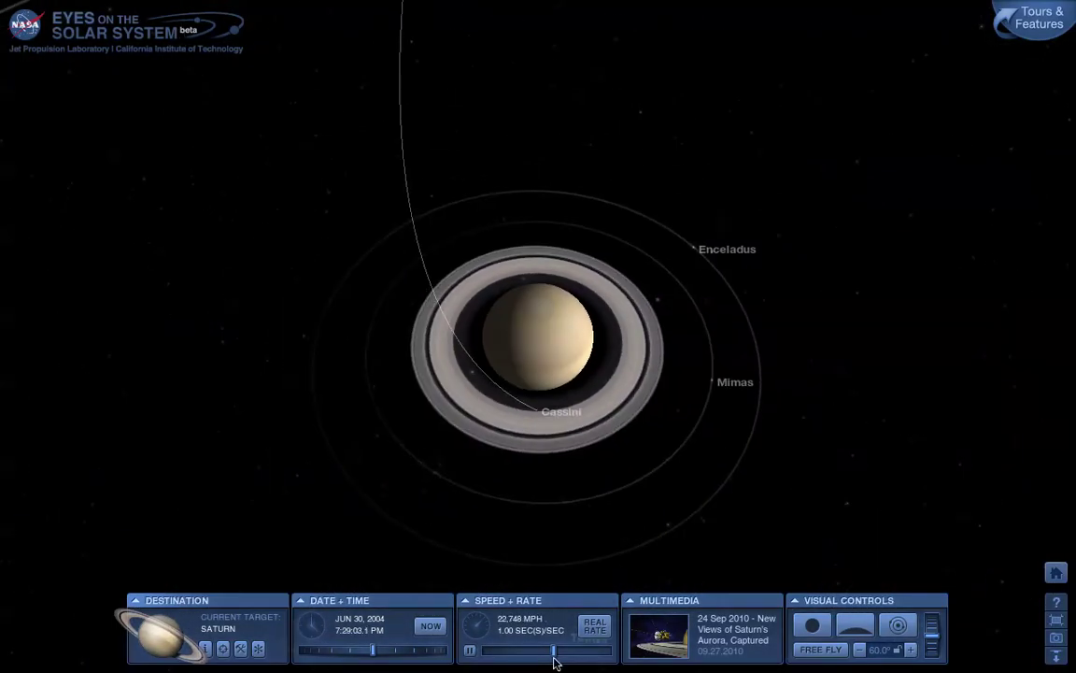
Step: Speed up time, pause the clock at Jul 01, 2004, 6:33:22 AM, and reopen Destination
drag(557, 658, 583, 658)
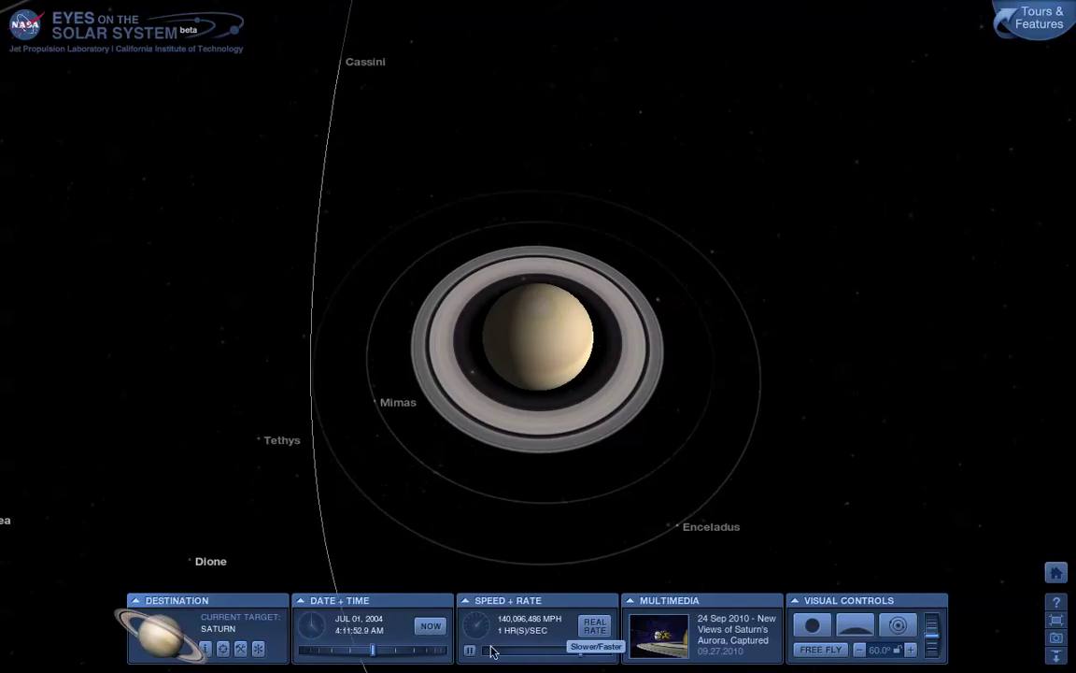
click(471, 653)
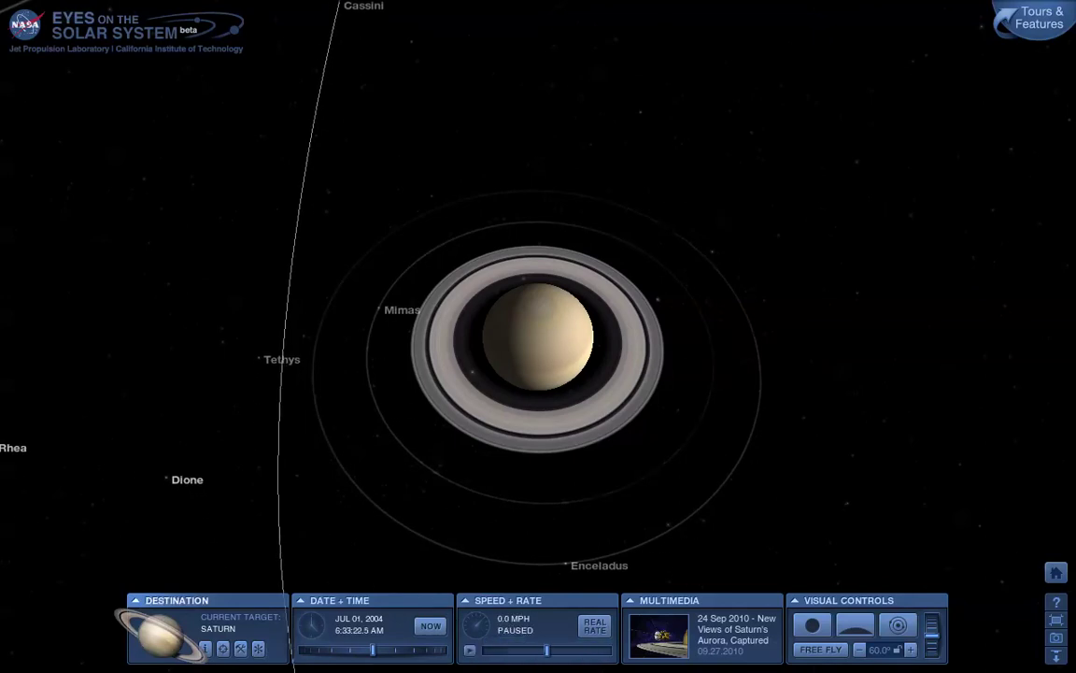
click(176, 602)
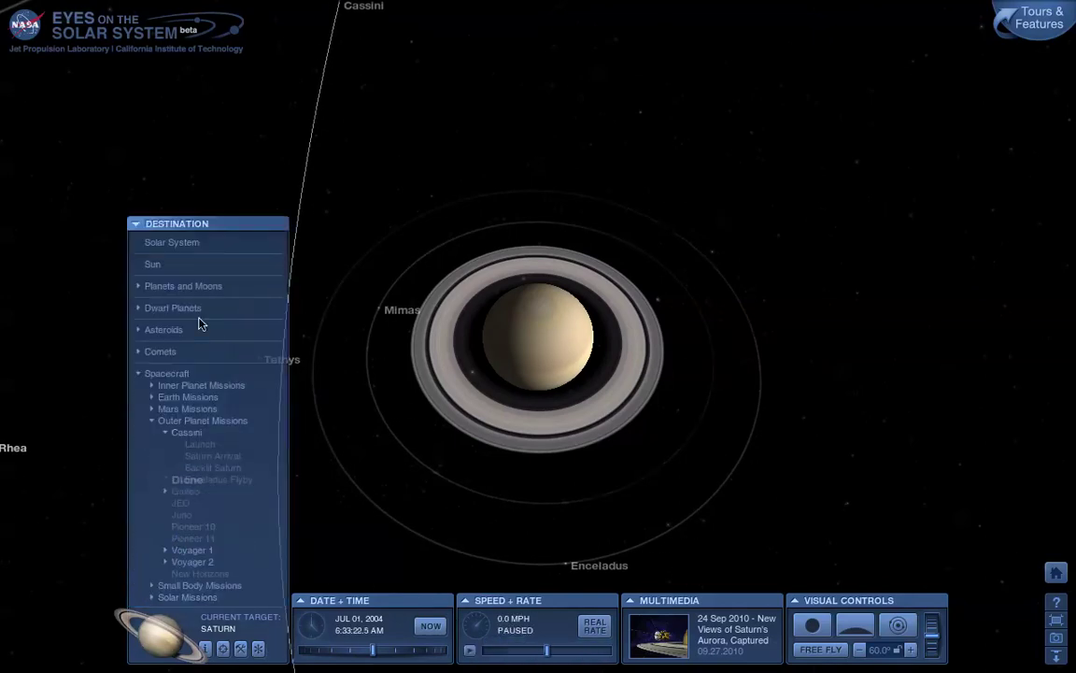
Step: Fly out to the whole Solar System, then select Cassini's Launch as the next destination
click(172, 242)
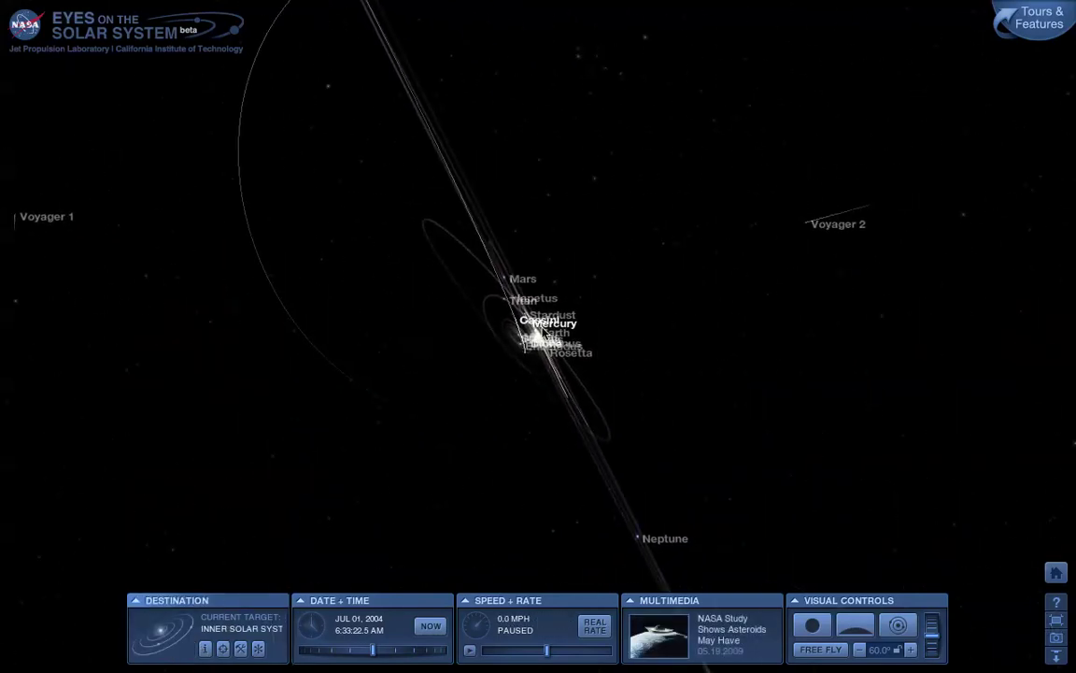
click(355, 602)
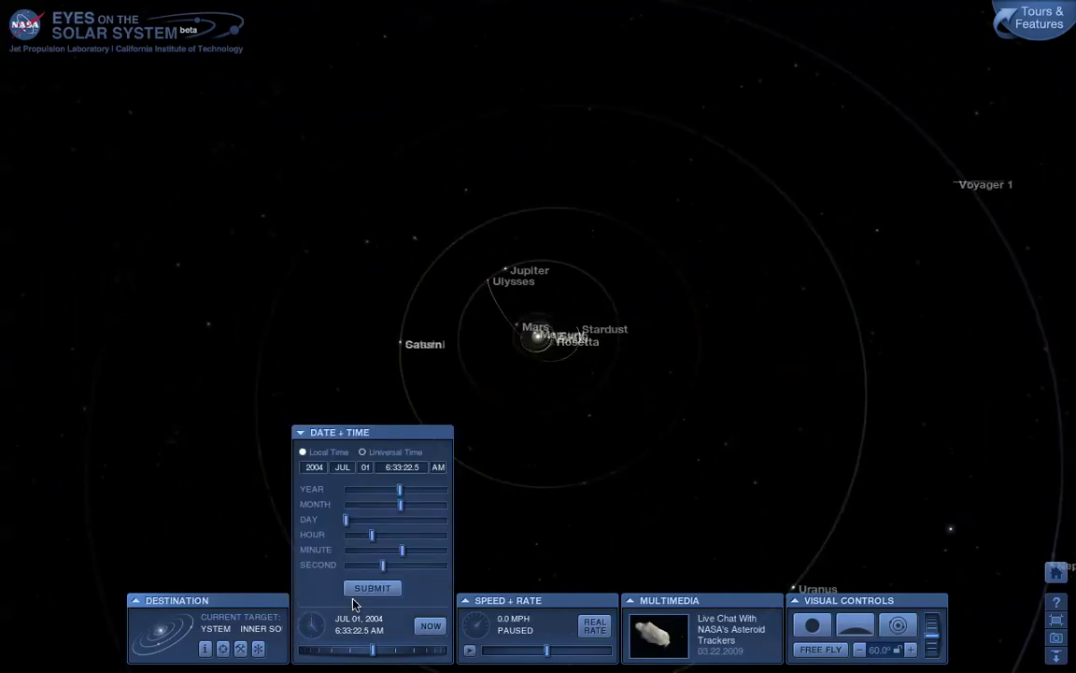
click(351, 432)
click(166, 601)
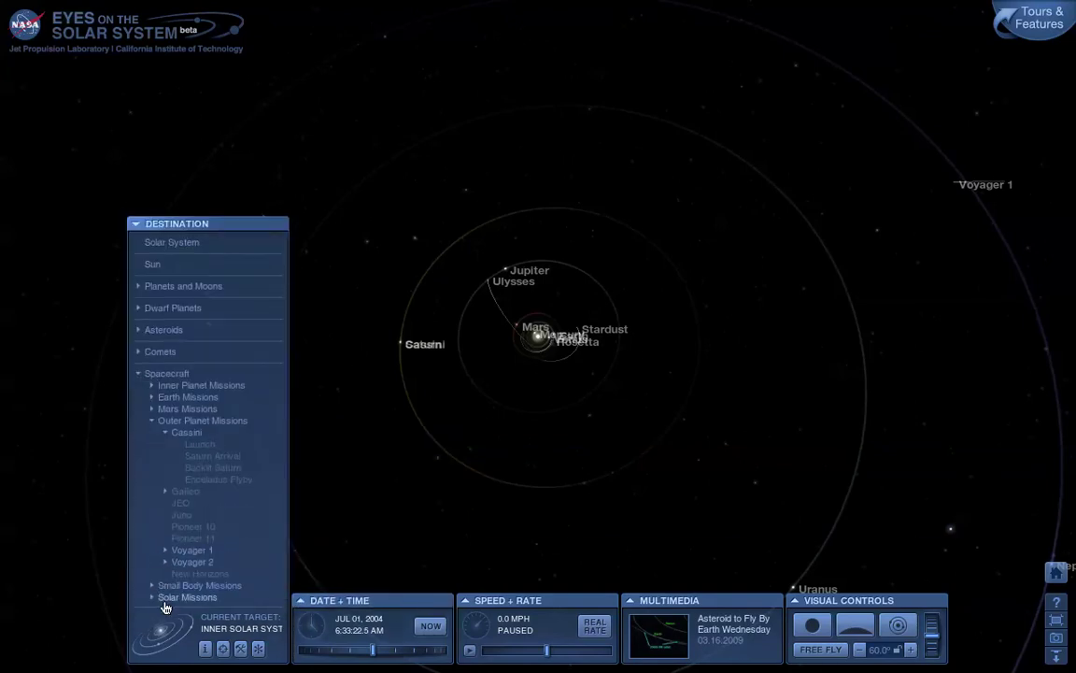
click(196, 447)
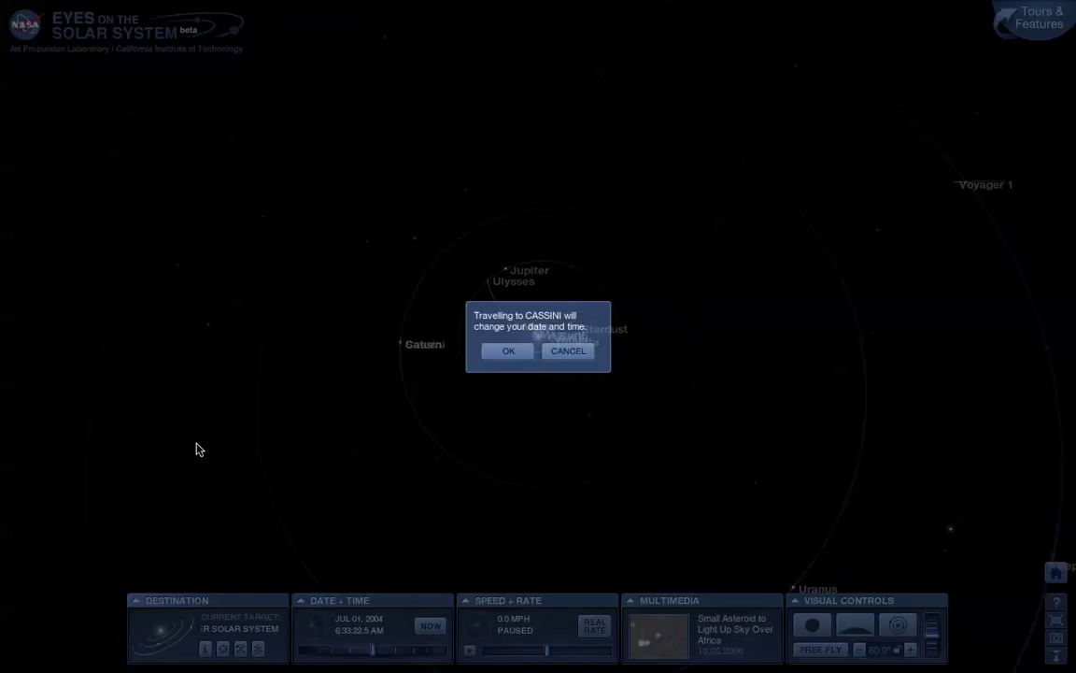
Step: Confirm the trip to Cassini's launch on Oct 15, 1997, then fly back to the Solar System view
click(510, 351)
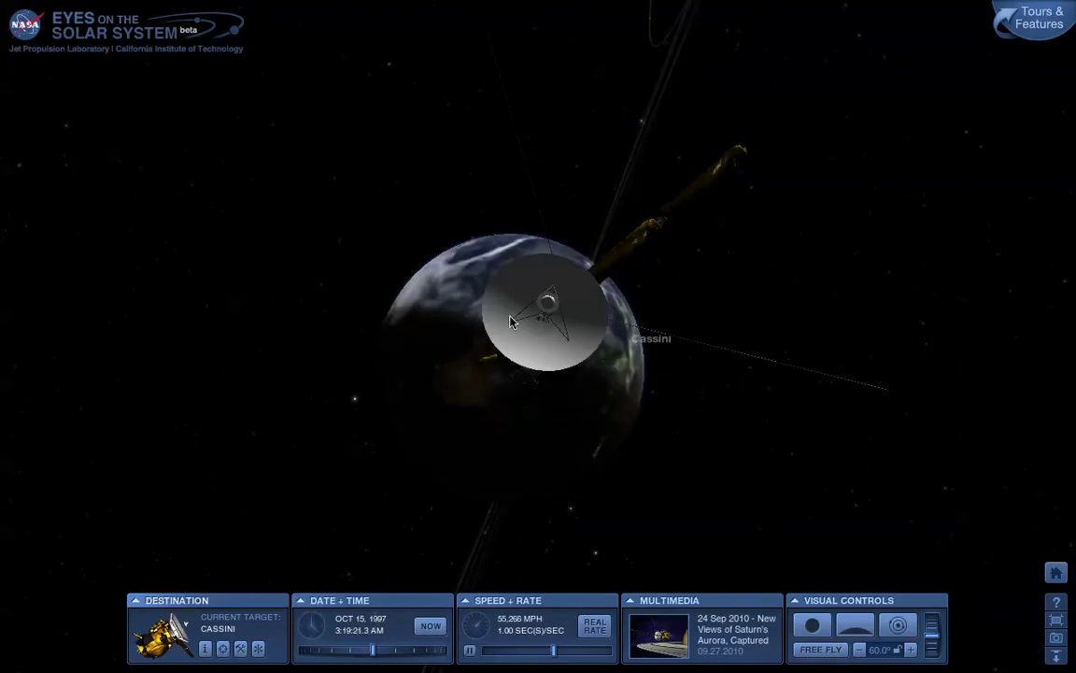
click(173, 600)
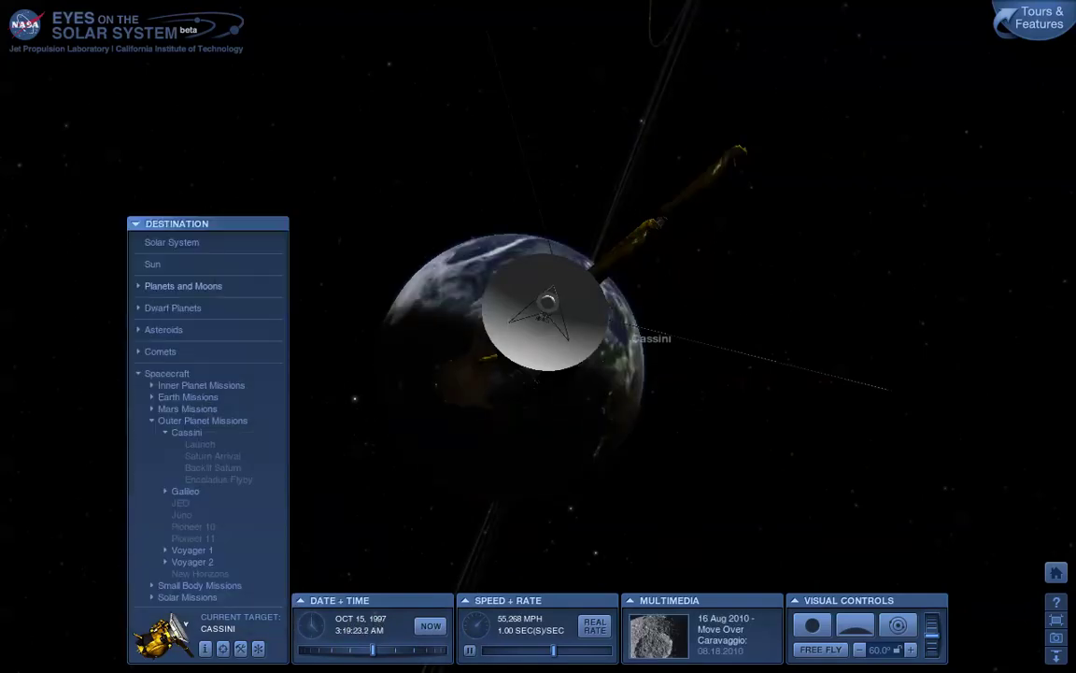
click(172, 243)
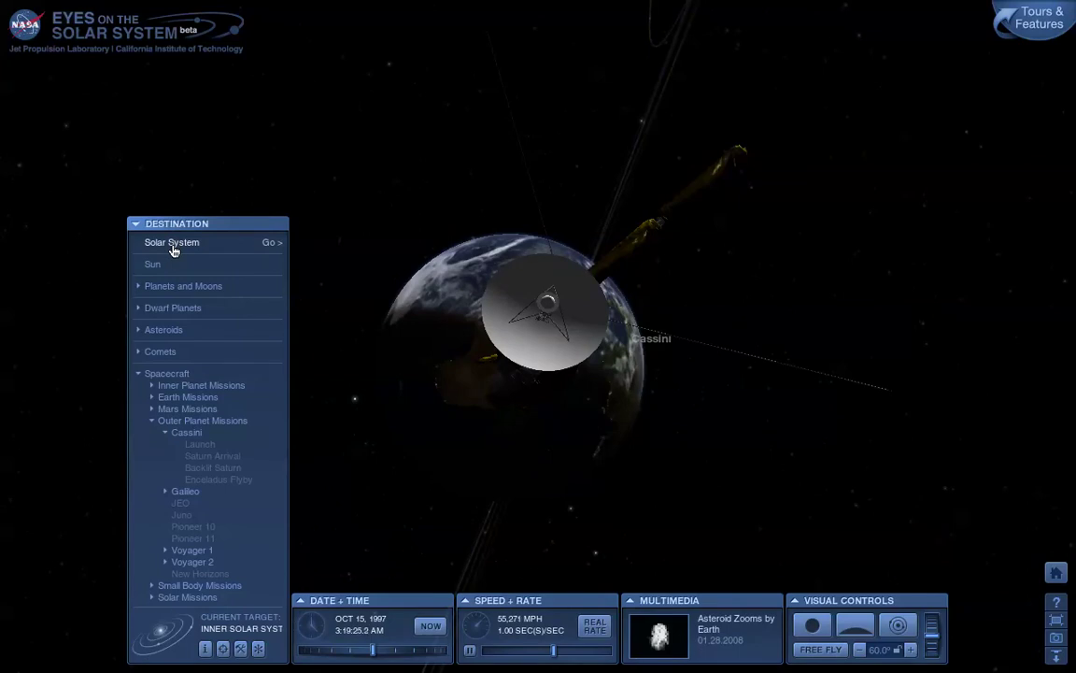
click(173, 248)
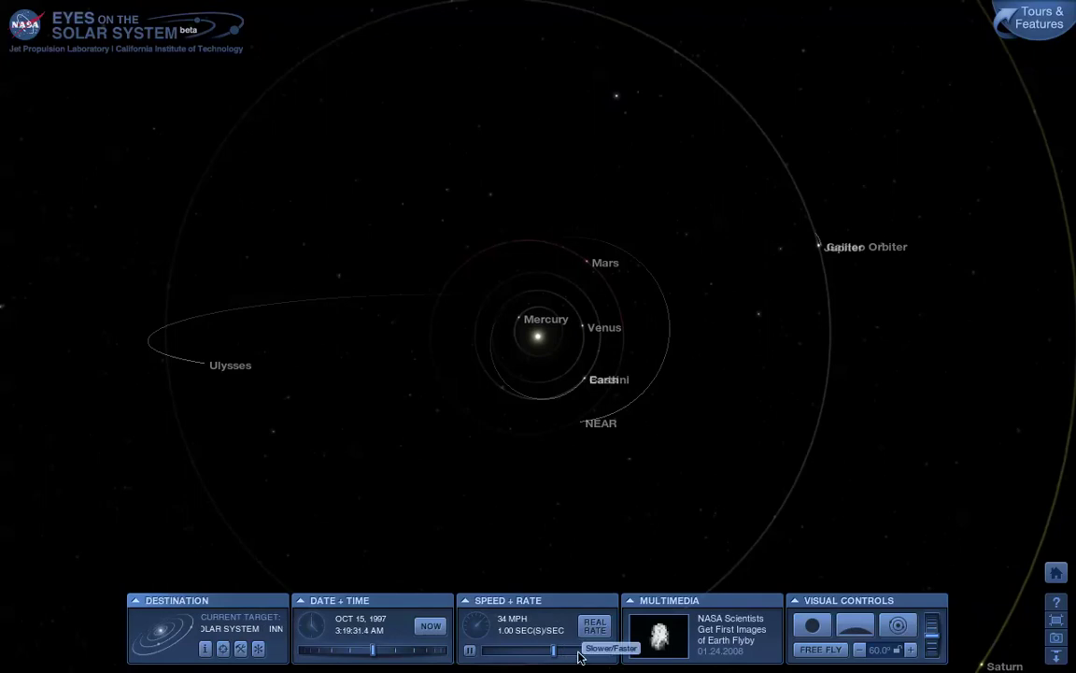
Step: Raise the time rate to 16 weeks per second and tilt the view to see the orbits at an angle
drag(578, 657, 605, 657)
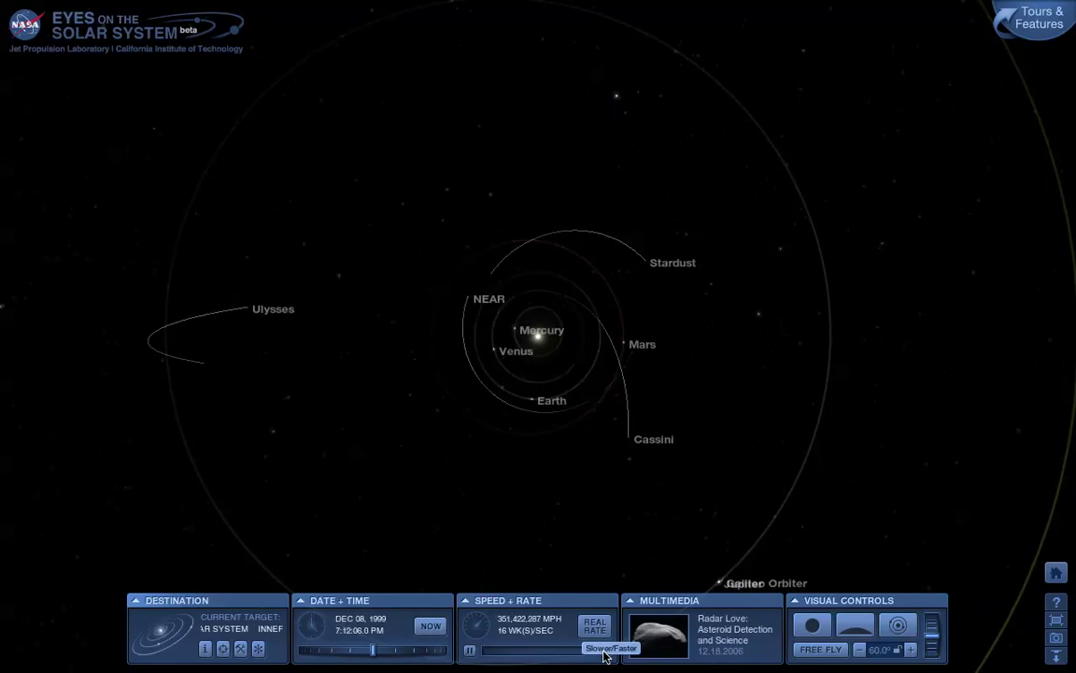
drag(606, 492, 541, 486)
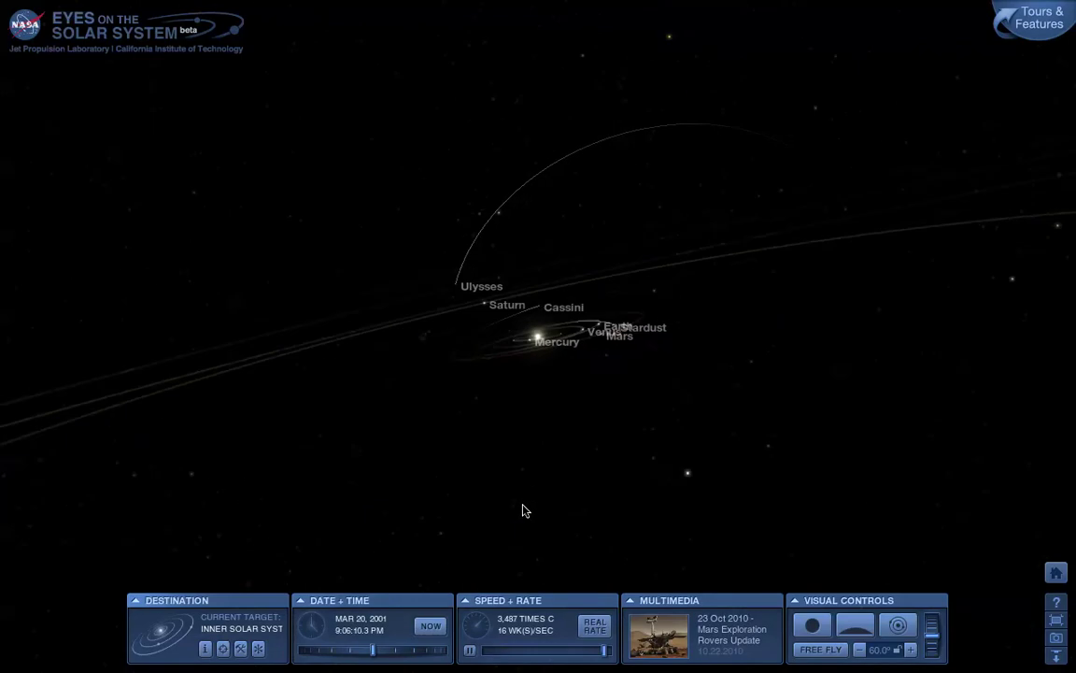